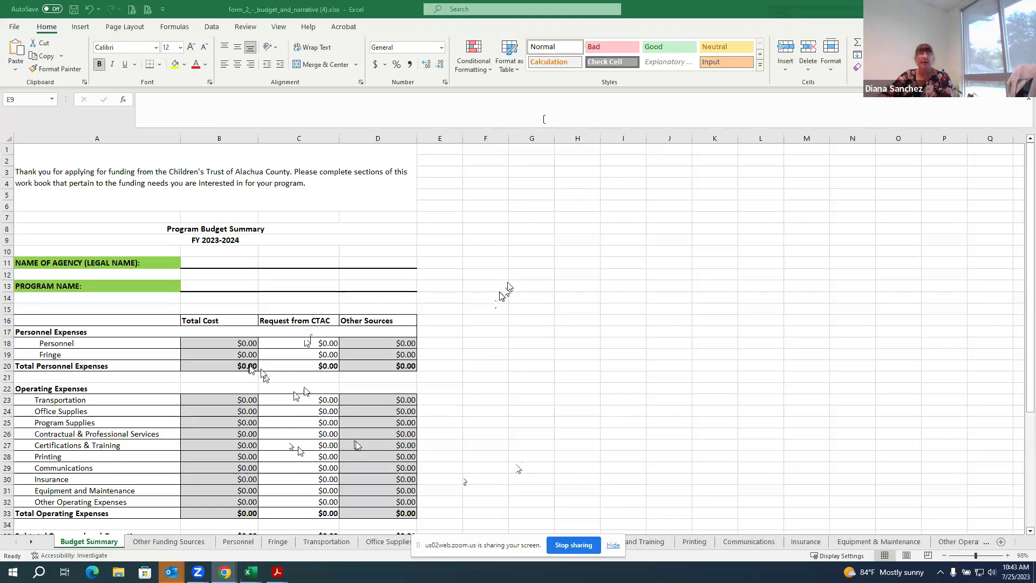
Look over the Budget Summary expense rows, and open the Other Funding Sources sheet enlarged to 130%.
scroll(300, 441, "down", 3)
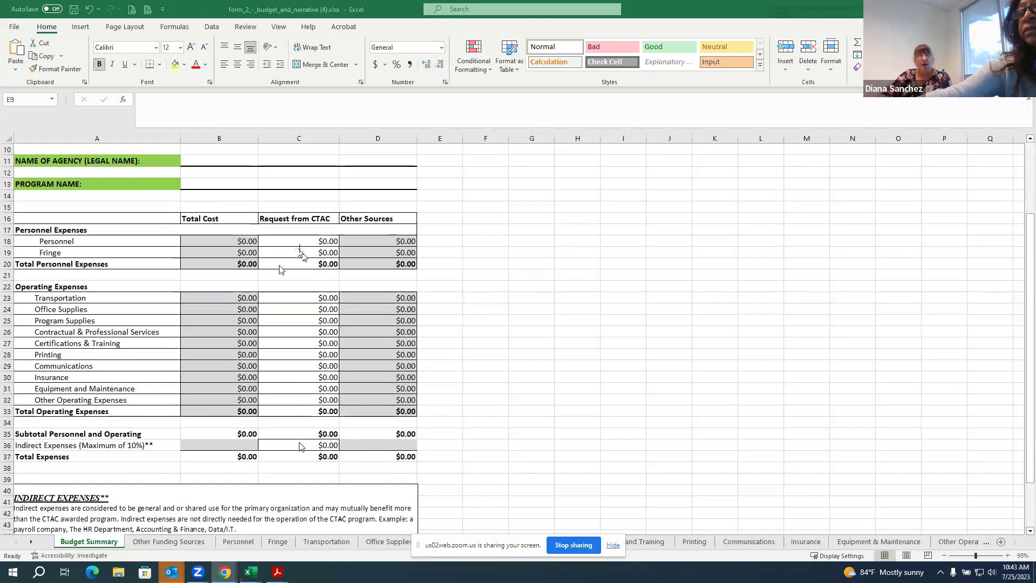
left_click(162, 543)
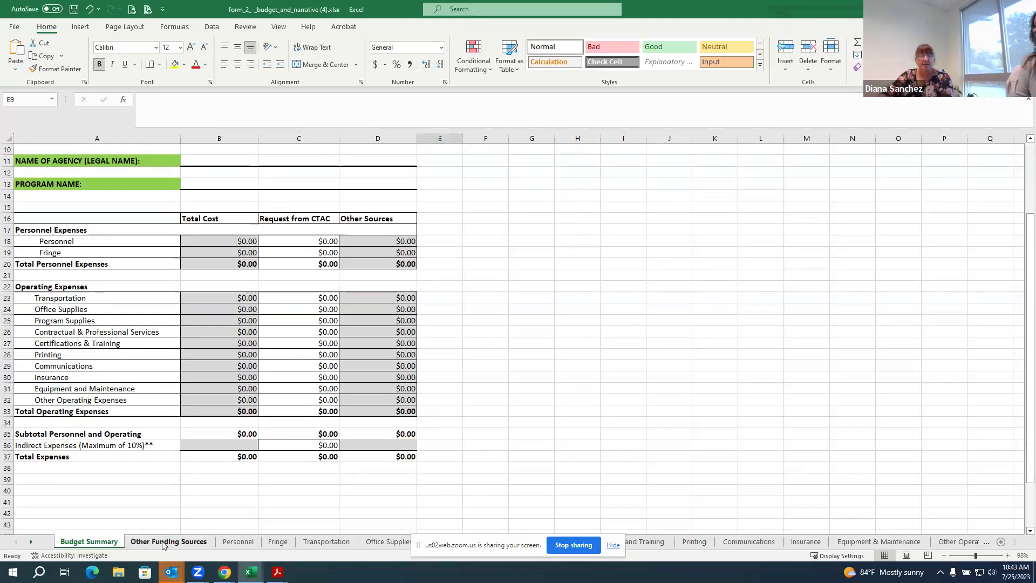
left_click(163, 542)
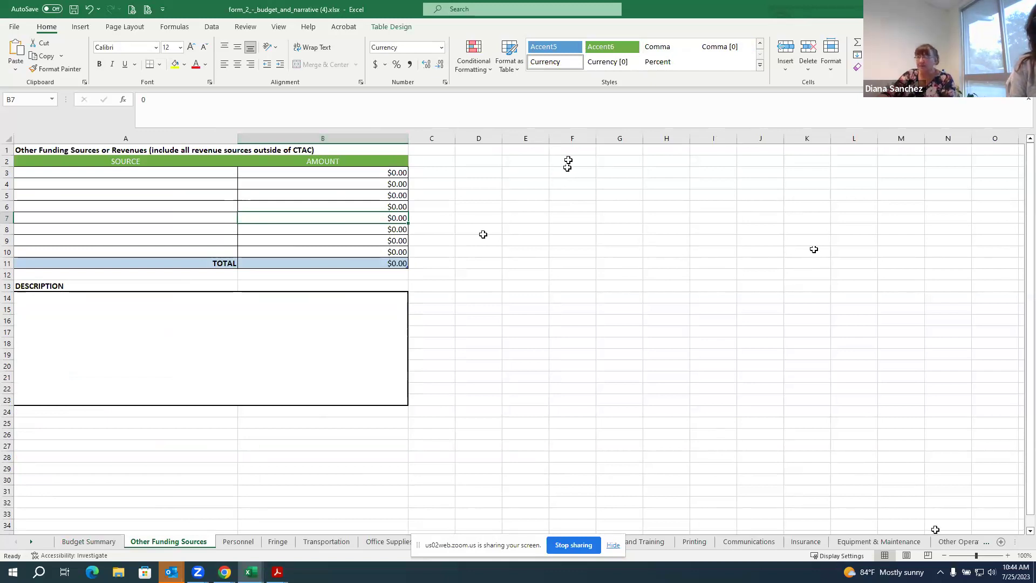
left_click(1009, 556)
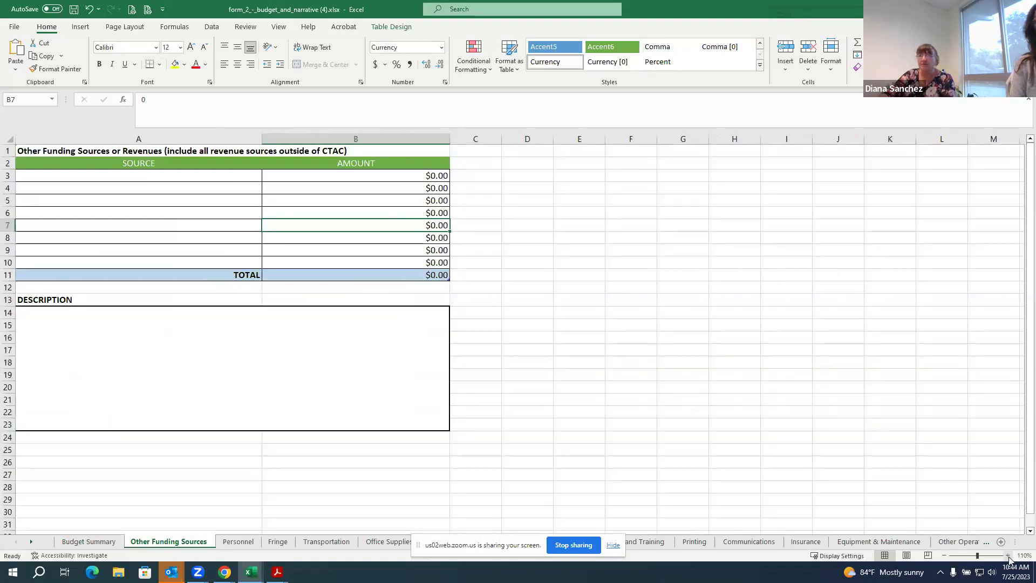
left_click(1008, 556)
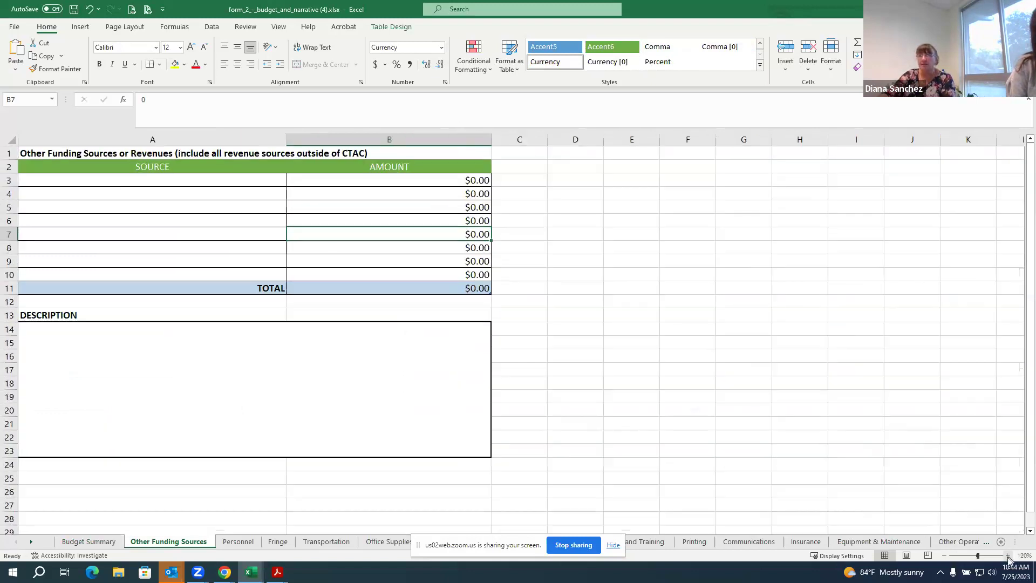
left_click(1009, 556)
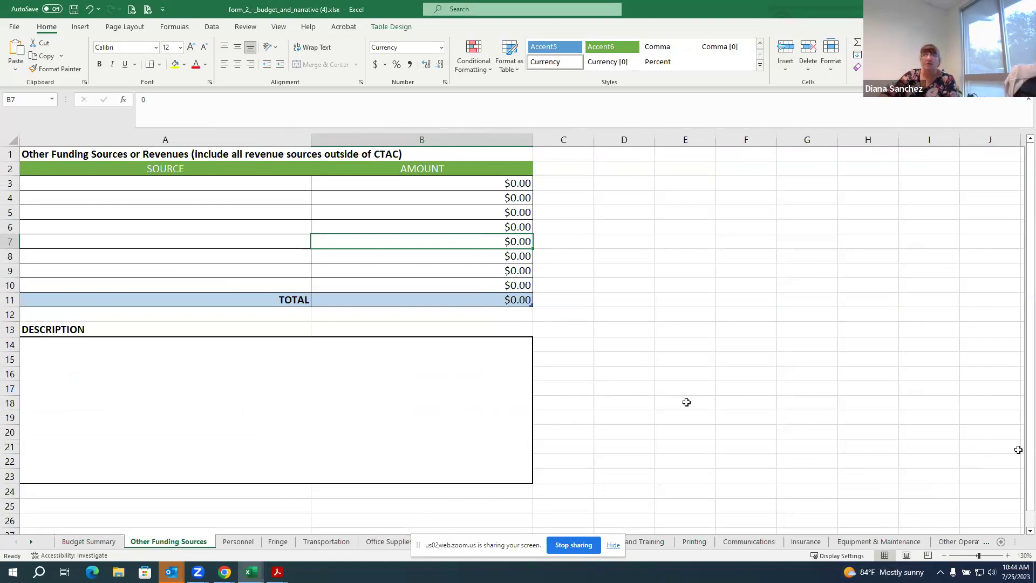
Examine the description box and amount column of the Other Funding Sources sheet, and restore its zoom to 100%.
left_click(383, 408)
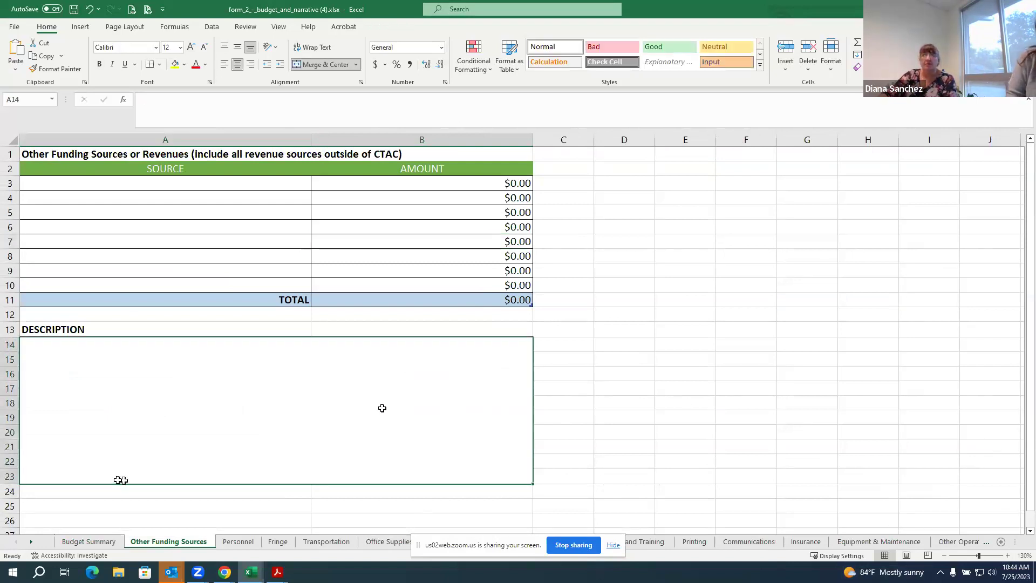
left_click(10, 138)
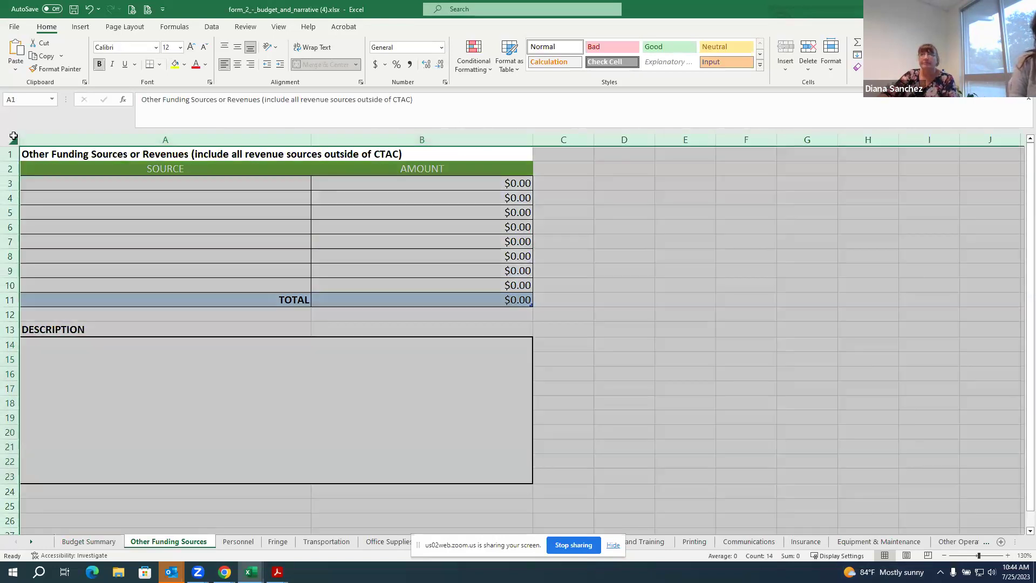
left_click(526, 286)
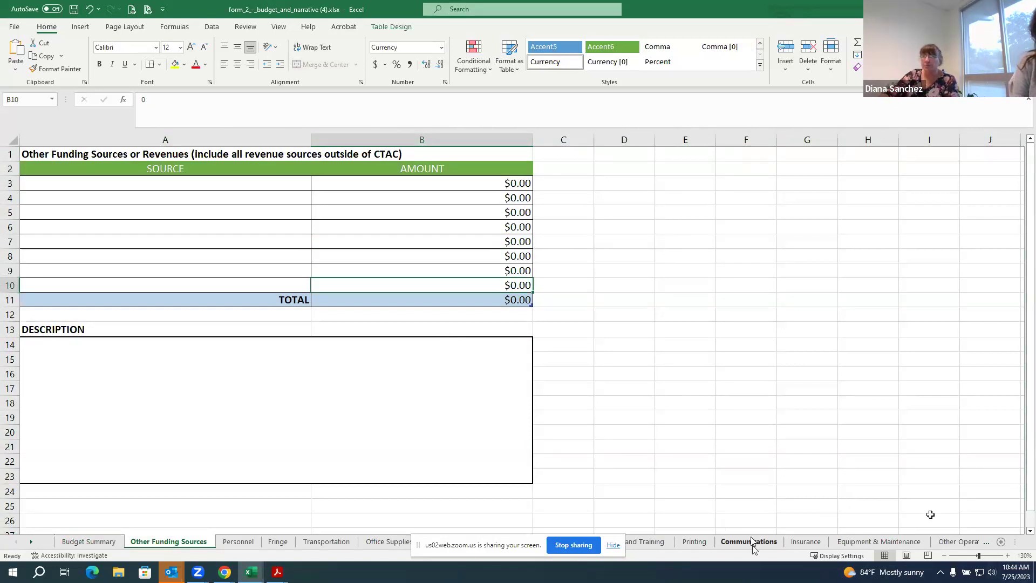
left_click(945, 555)
left_click(945, 556)
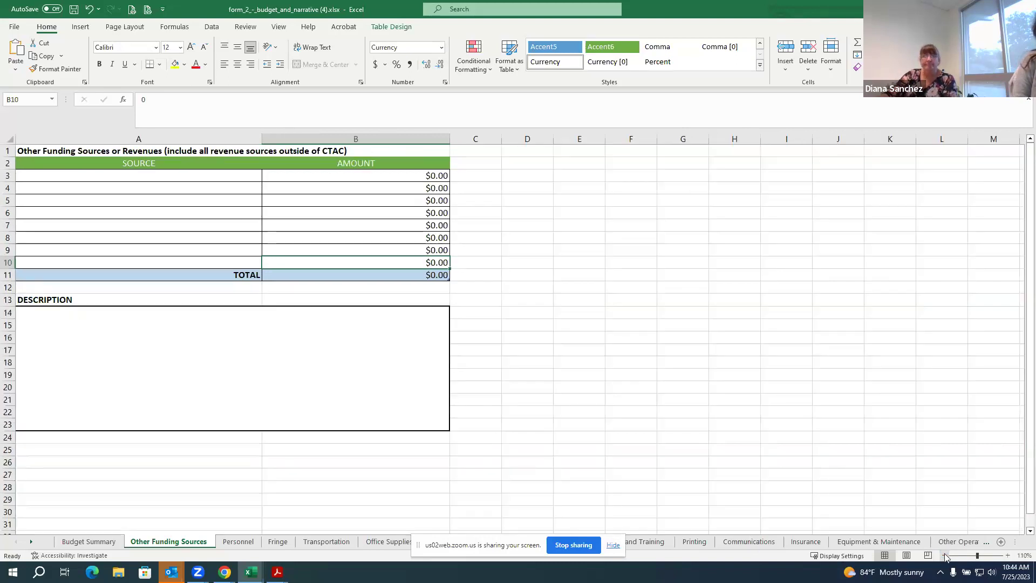
left_click(945, 556)
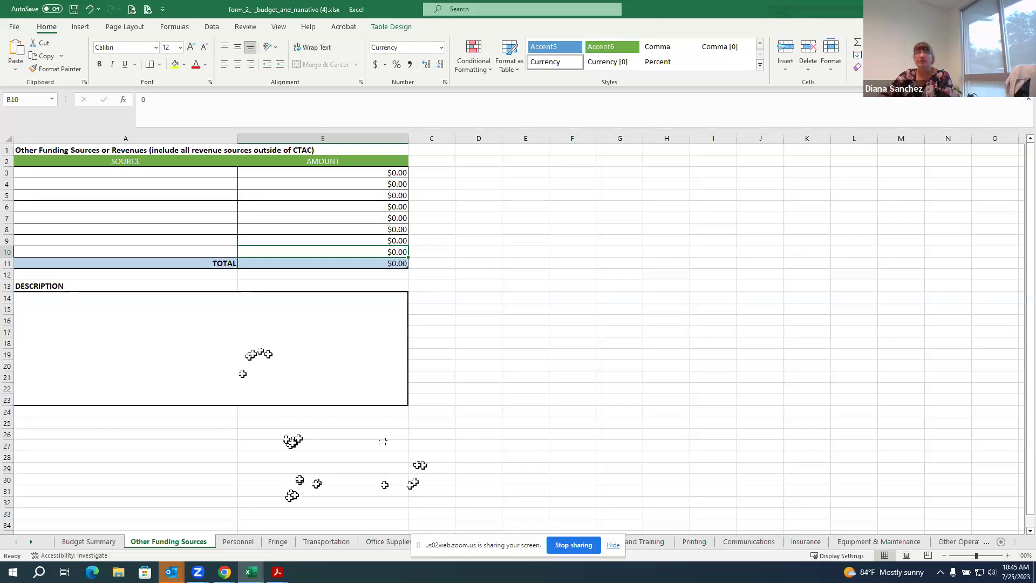
Review the Personnel sheet and the Fringe sheet, including the fringe table's column headings and example row.
left_click(238, 542)
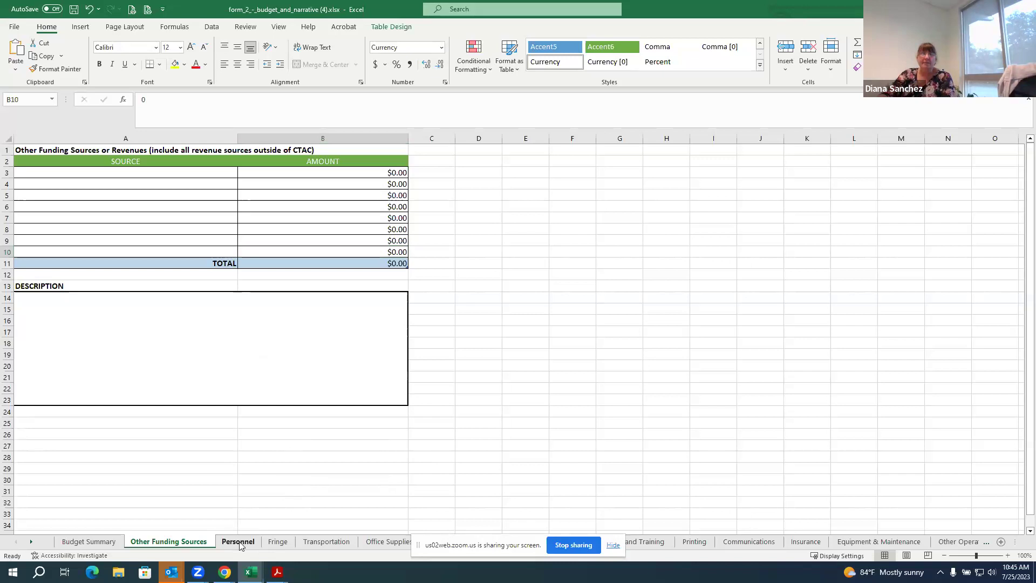
left_click(239, 542)
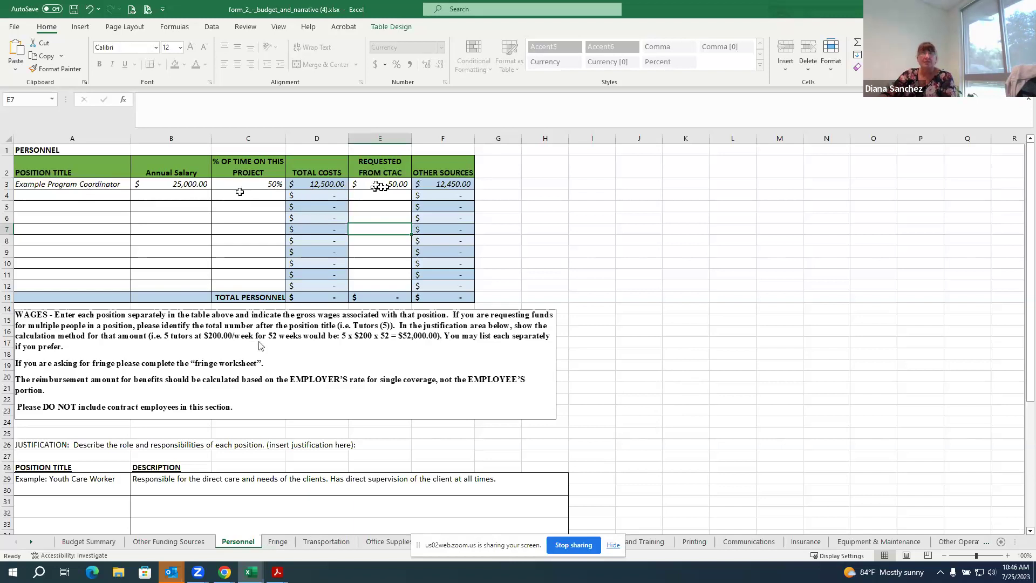
left_click(275, 546)
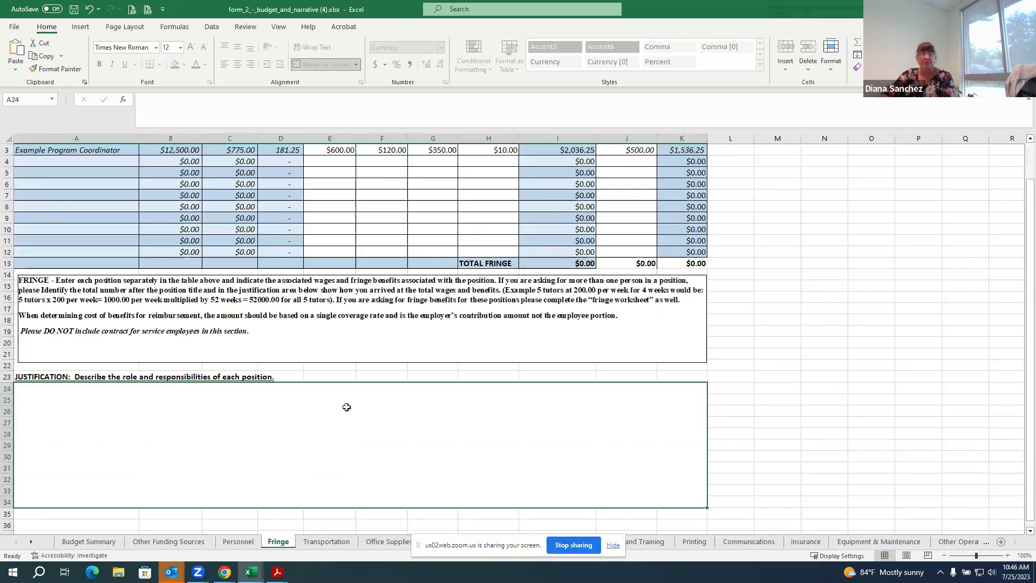
scroll(347, 407, "up", 1)
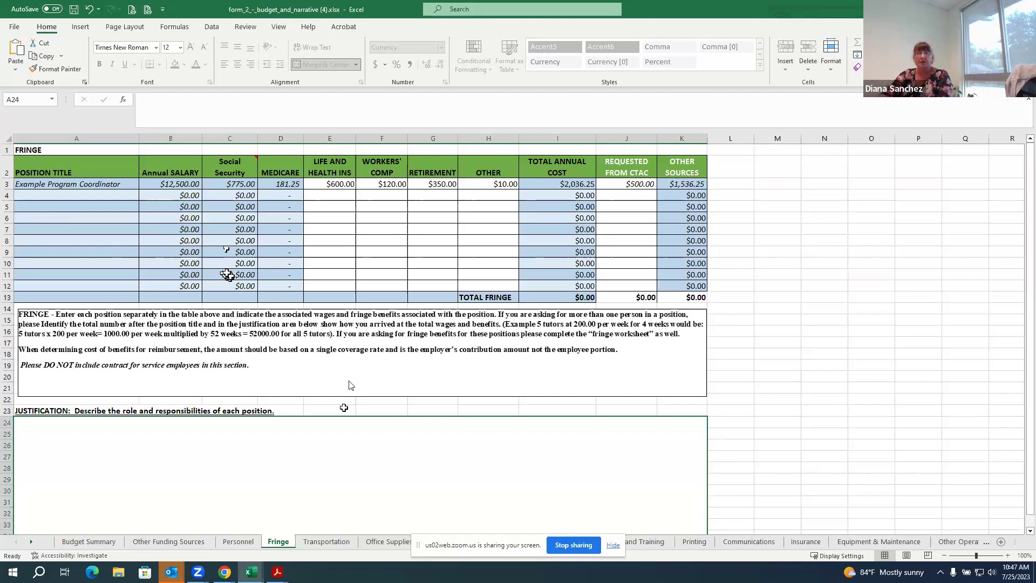
Review the Transportation sheet down to its justification area, and open the Office Supplies sheet.
left_click(328, 542)
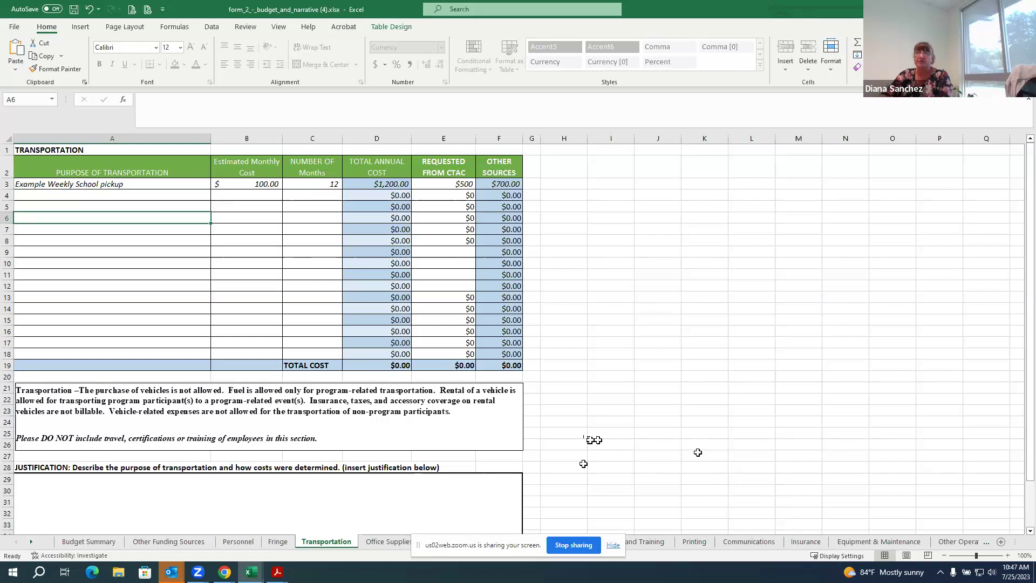
scroll(586, 434, "down", 1)
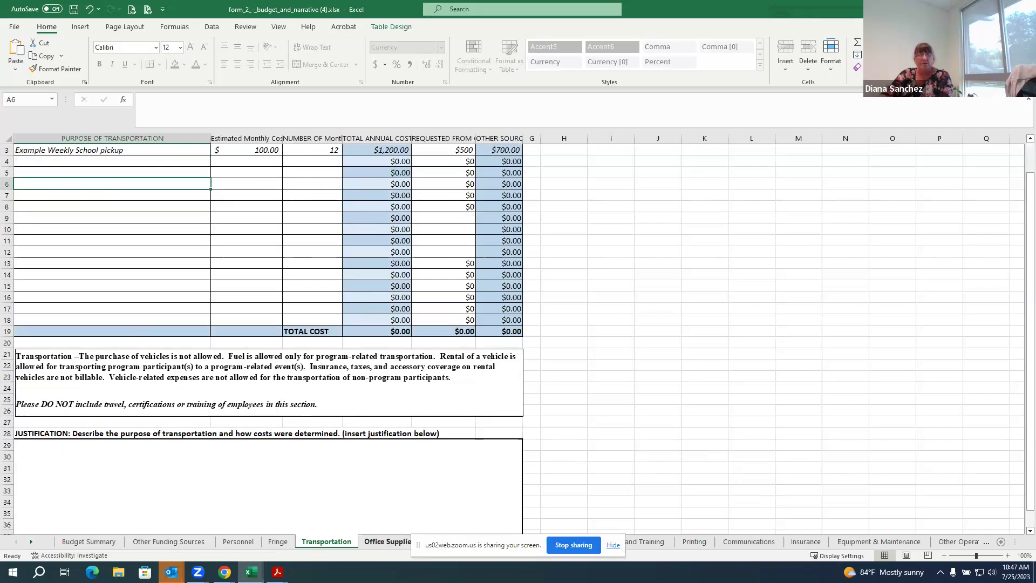
left_click(382, 542)
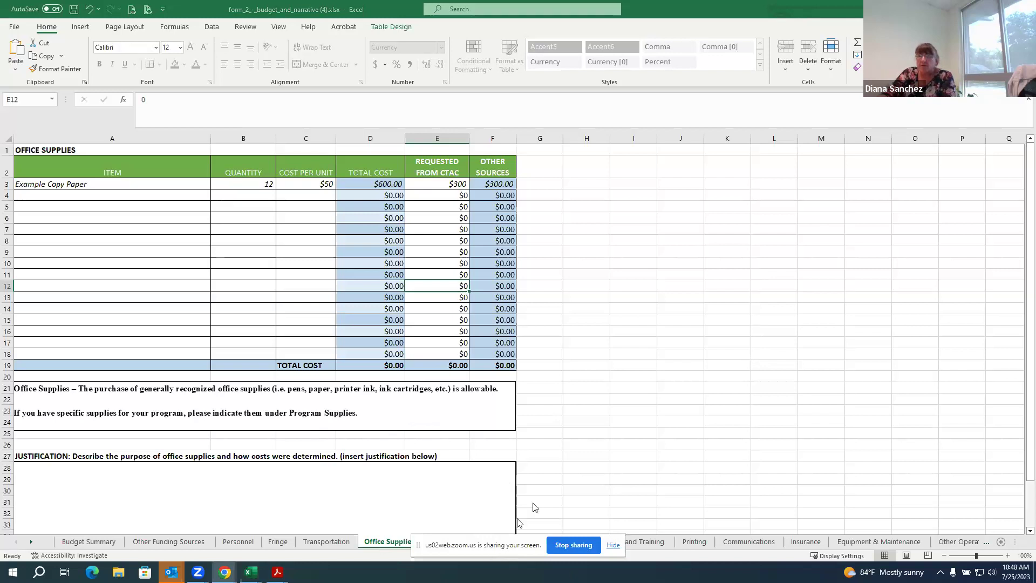
Move the screen-sharing notice clear of the sheet names, and review the Program Supplies and Contractual Services sheets.
left_click_drag(491, 550, 540, 503)
left_click(471, 546)
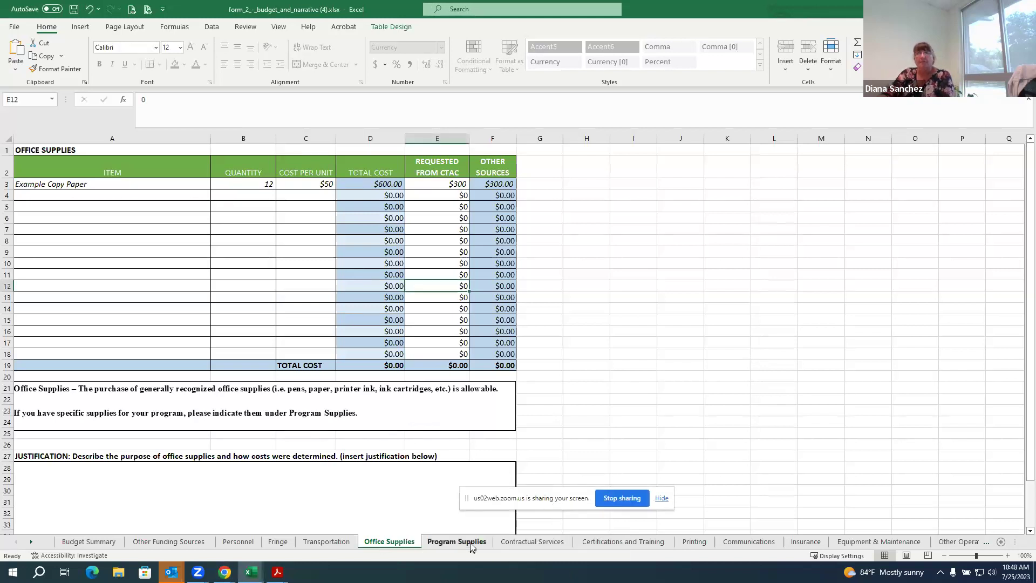
left_click(471, 544)
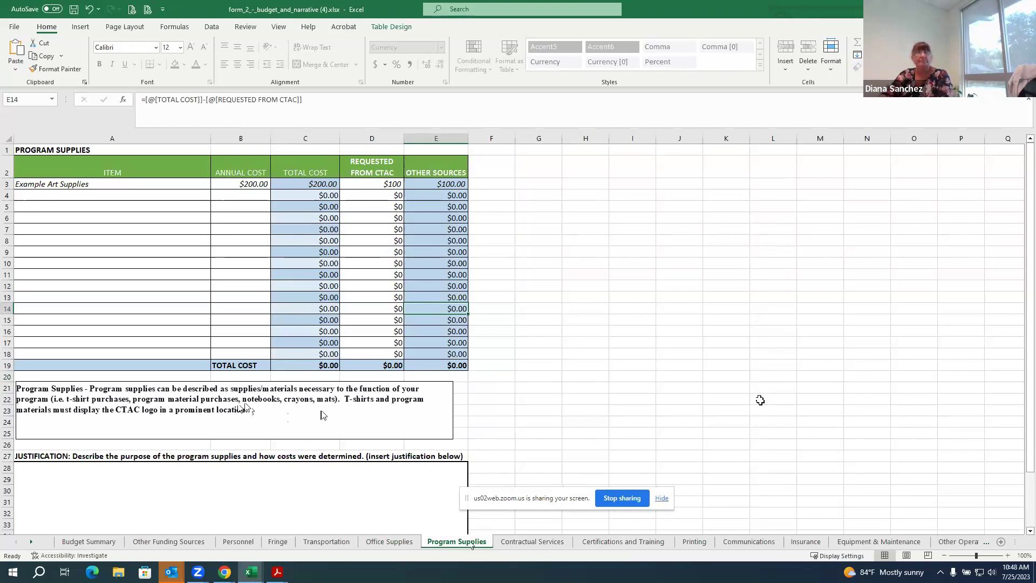
left_click(538, 546)
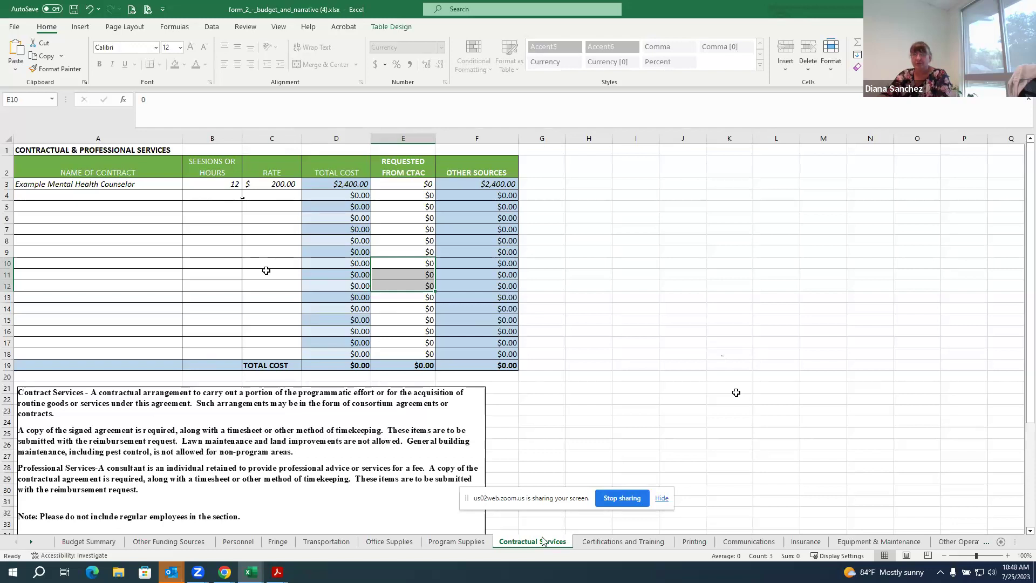
Review the example rows and spending rules on the Certifications and Training, Printing, Communications and Insurance sheets.
left_click(628, 542)
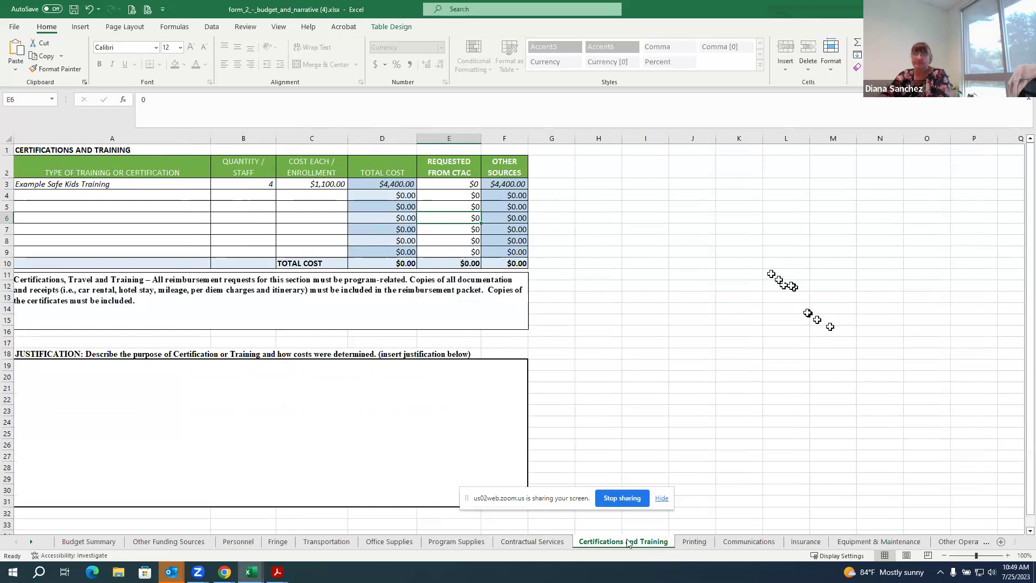
left_click(695, 542)
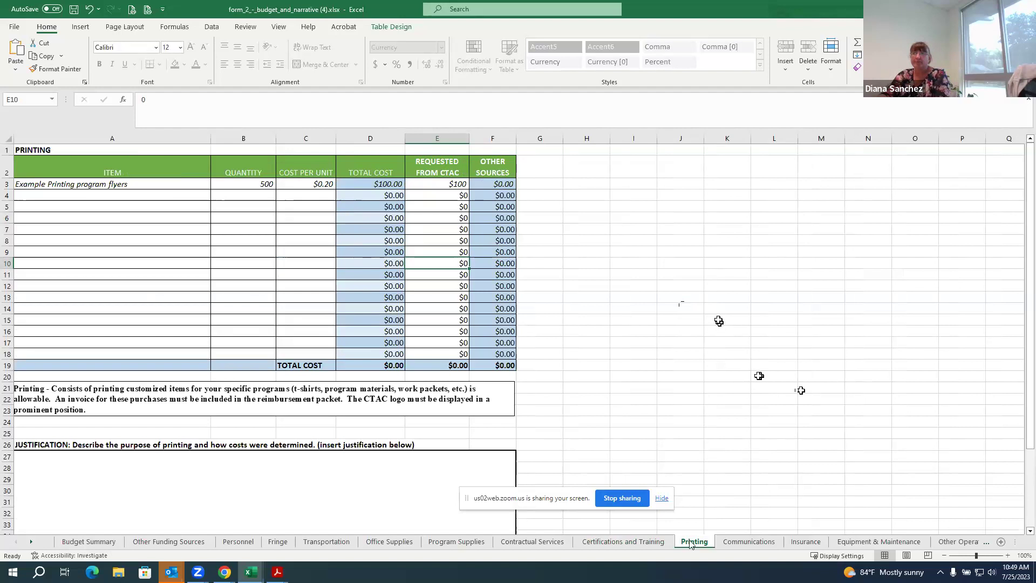
left_click(734, 542)
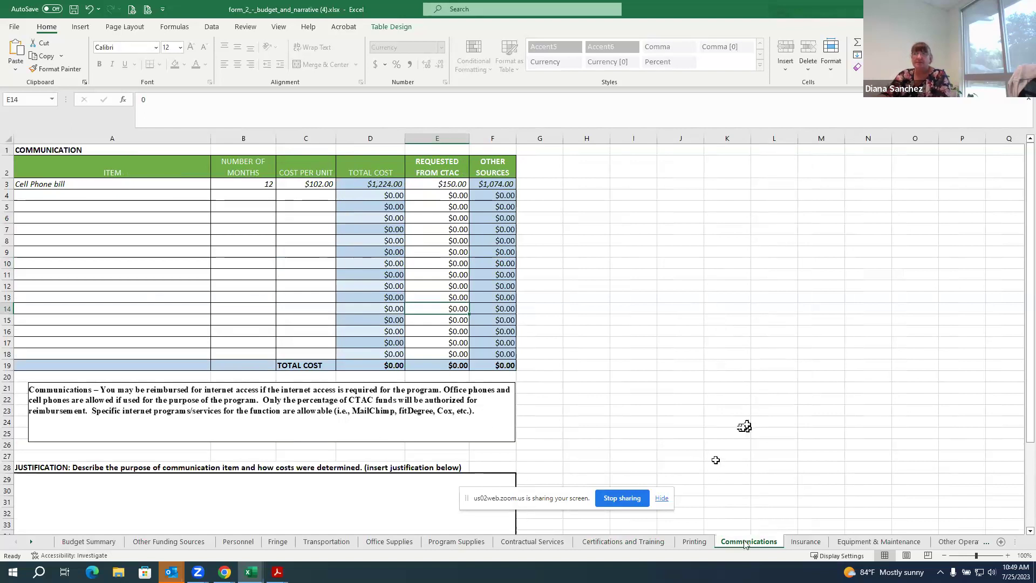
left_click(804, 542)
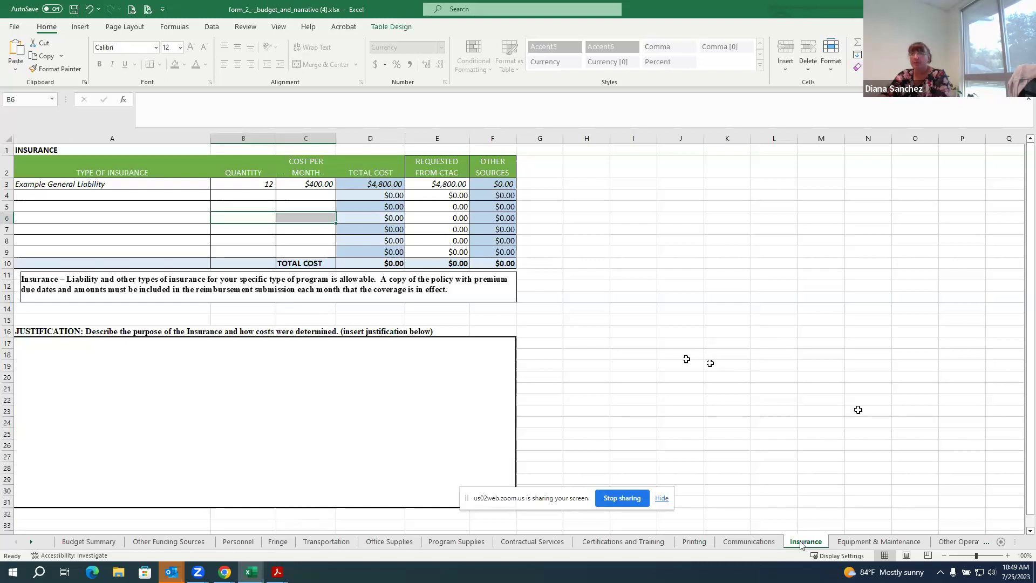
Review the Equipment & Maintenance and Other Operating Expenses sheets, and return to the Budget Summary sheet.
left_click(853, 542)
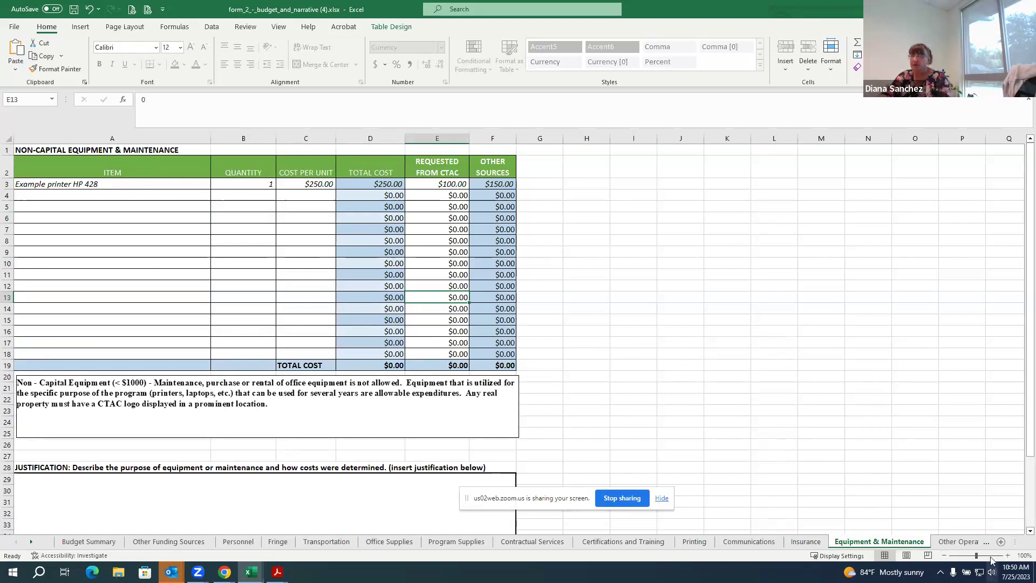
left_click(956, 542)
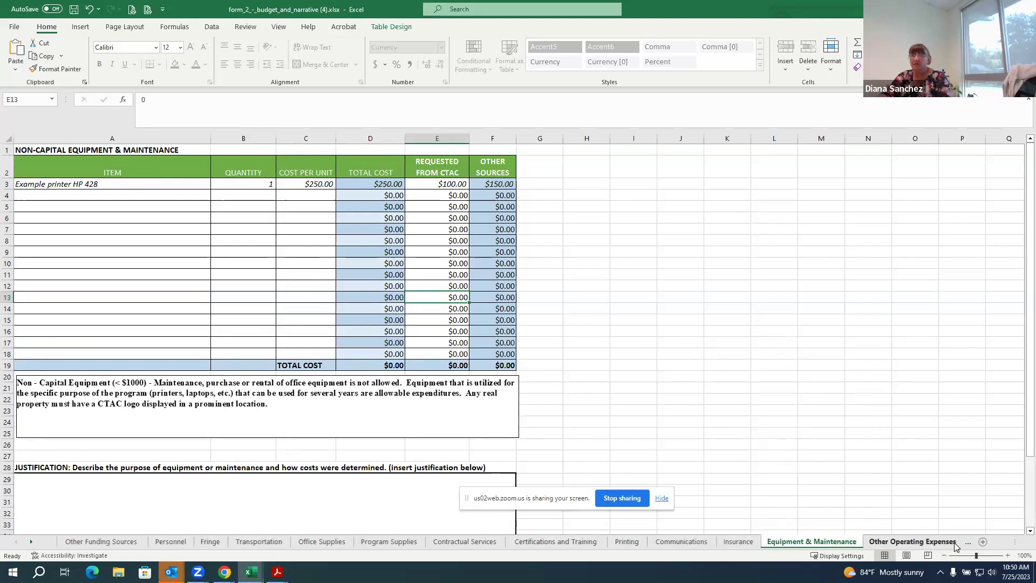
left_click(954, 543)
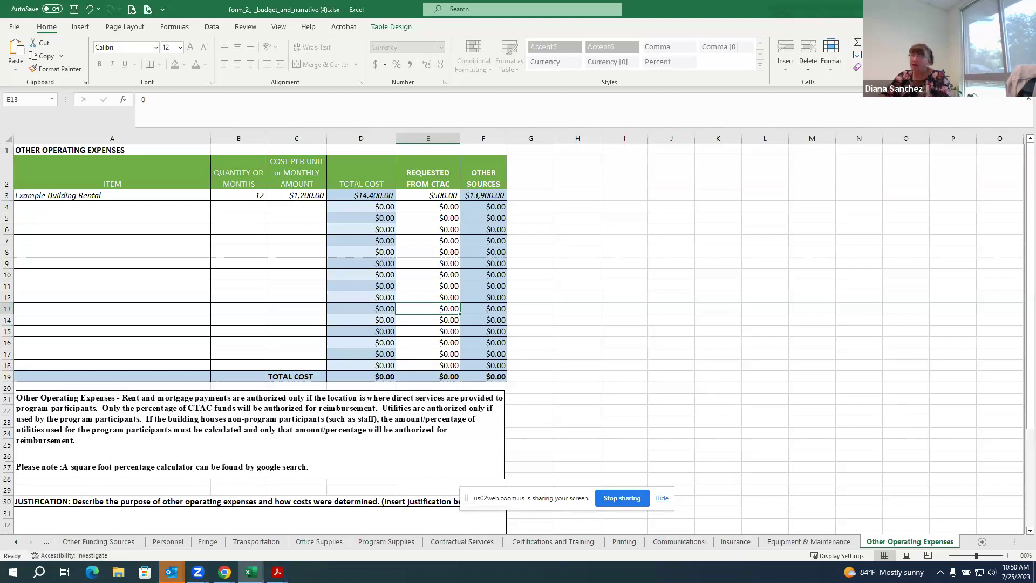
left_click(16, 542)
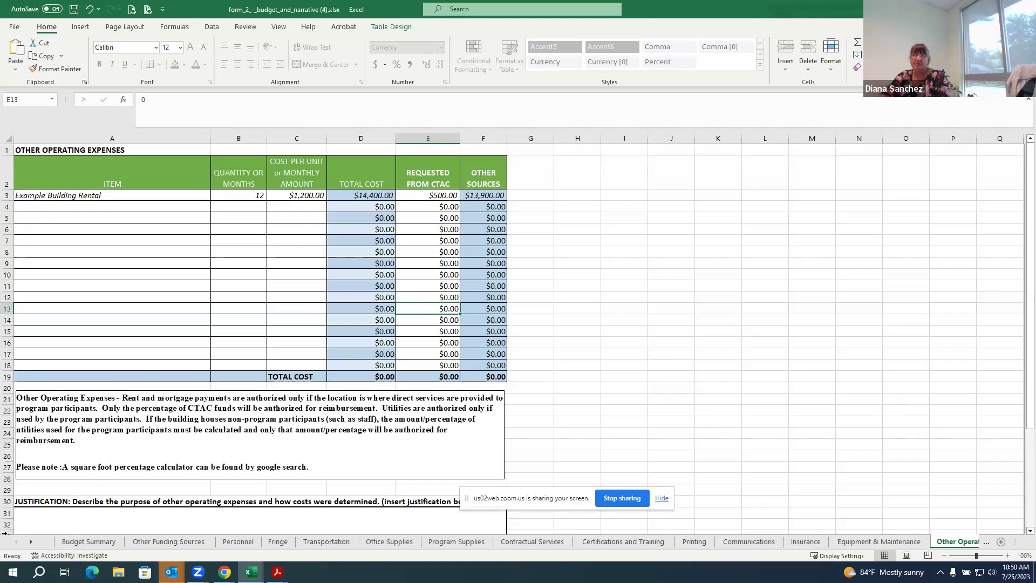
left_click(84, 542)
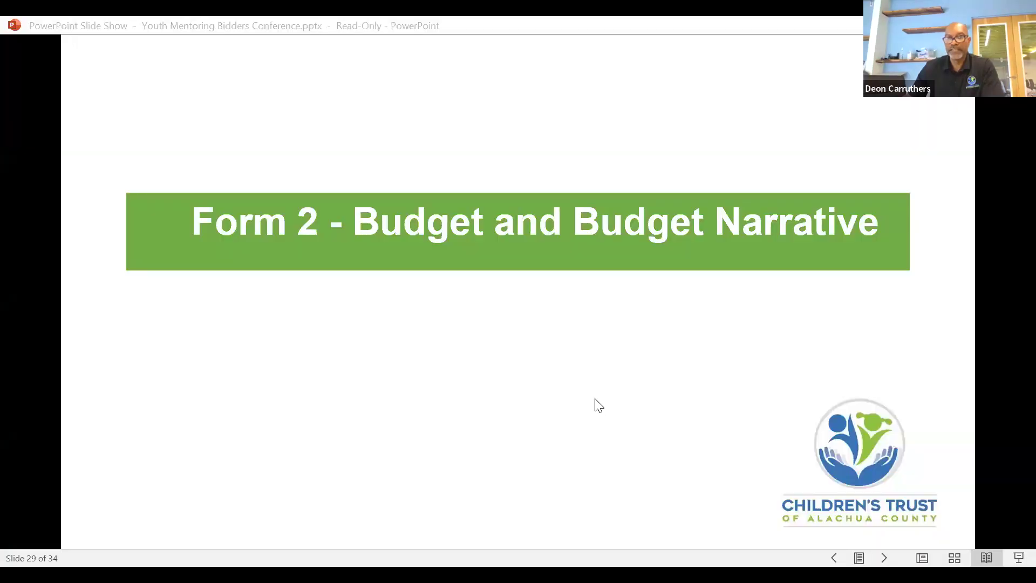
Advance the bidders conference slide show from the Form 2 title through the Form 3 application pages to slide 32.
left_click(598, 404)
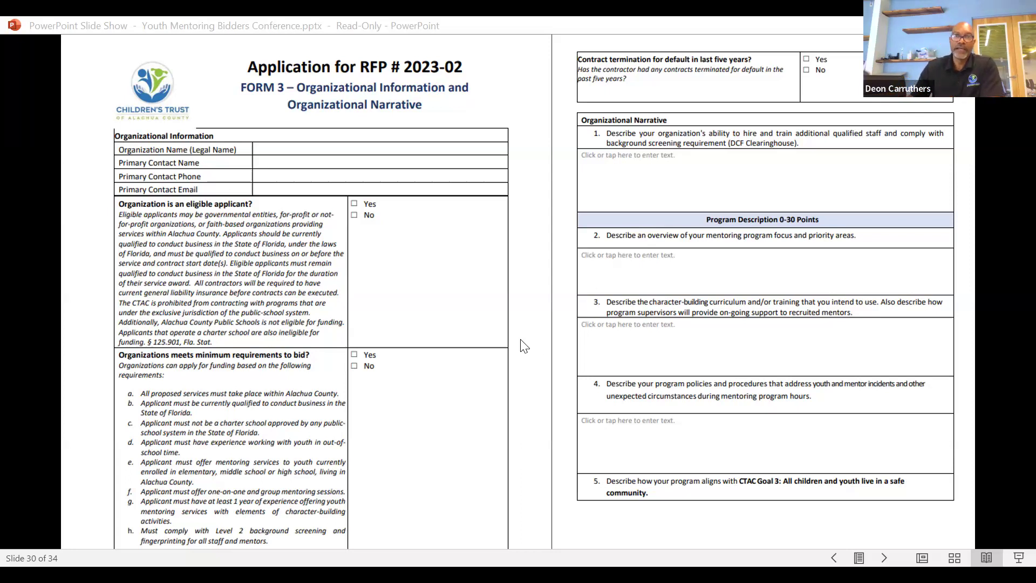
left_click(505, 321)
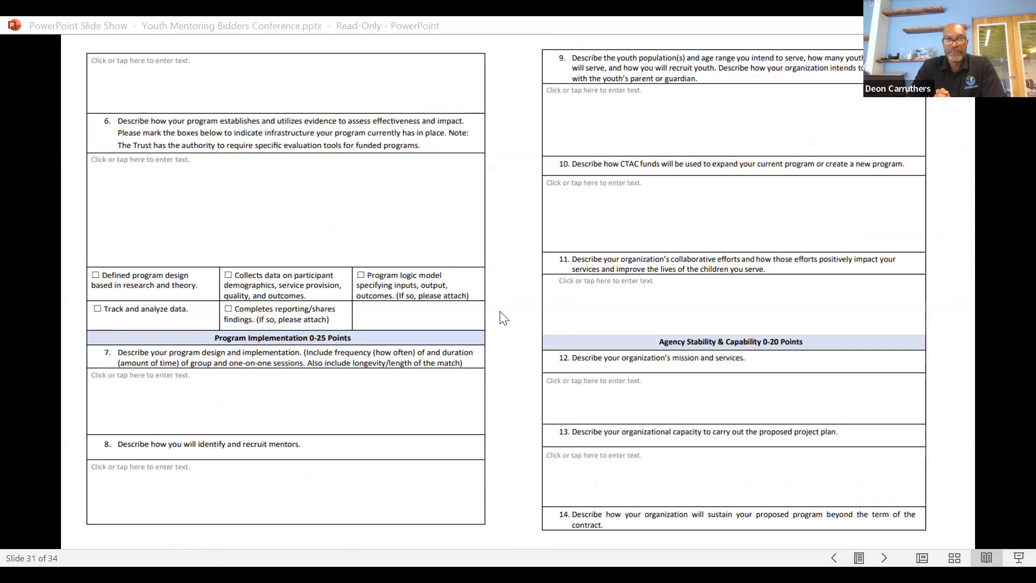
left_click(373, 280)
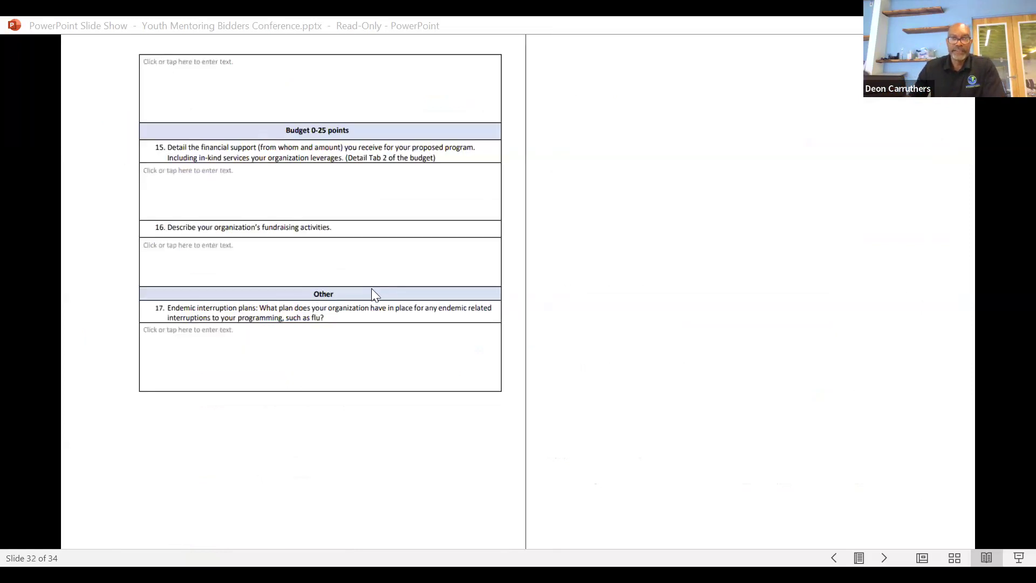